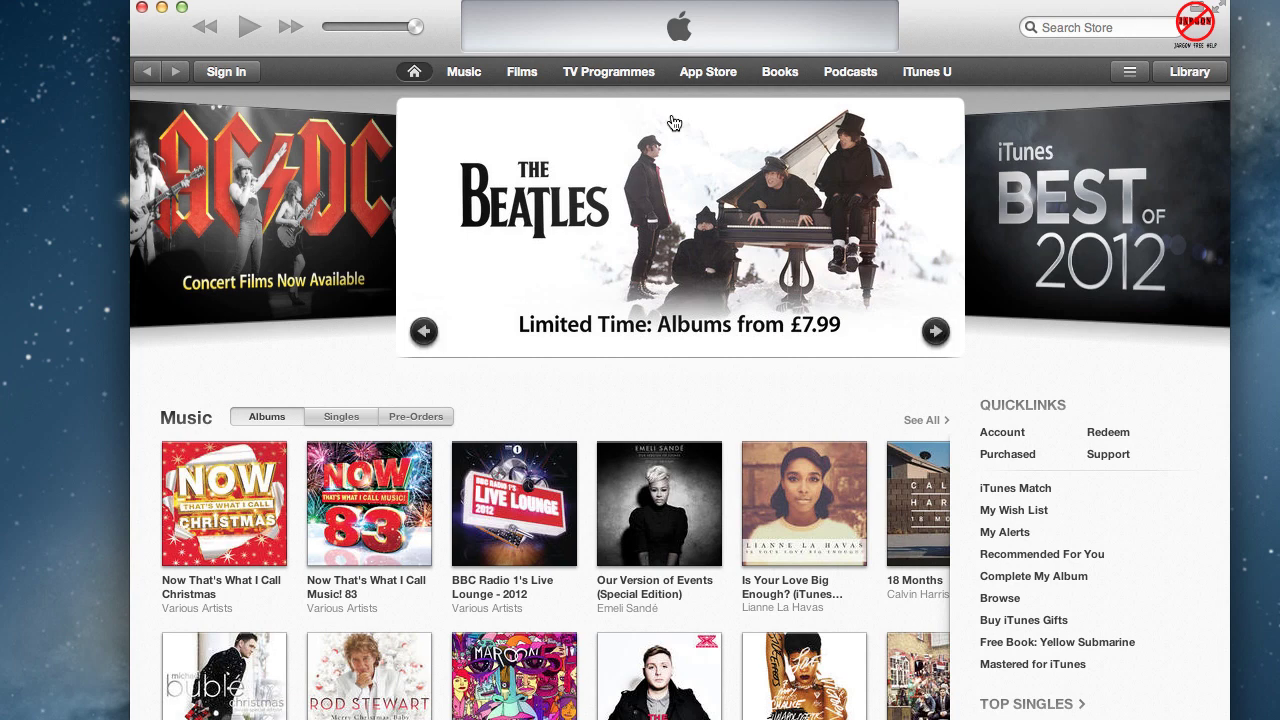
Step: Click Sign In on the iTunes Store home page to bring up the Apple ID sign-in dialog
click(238, 73)
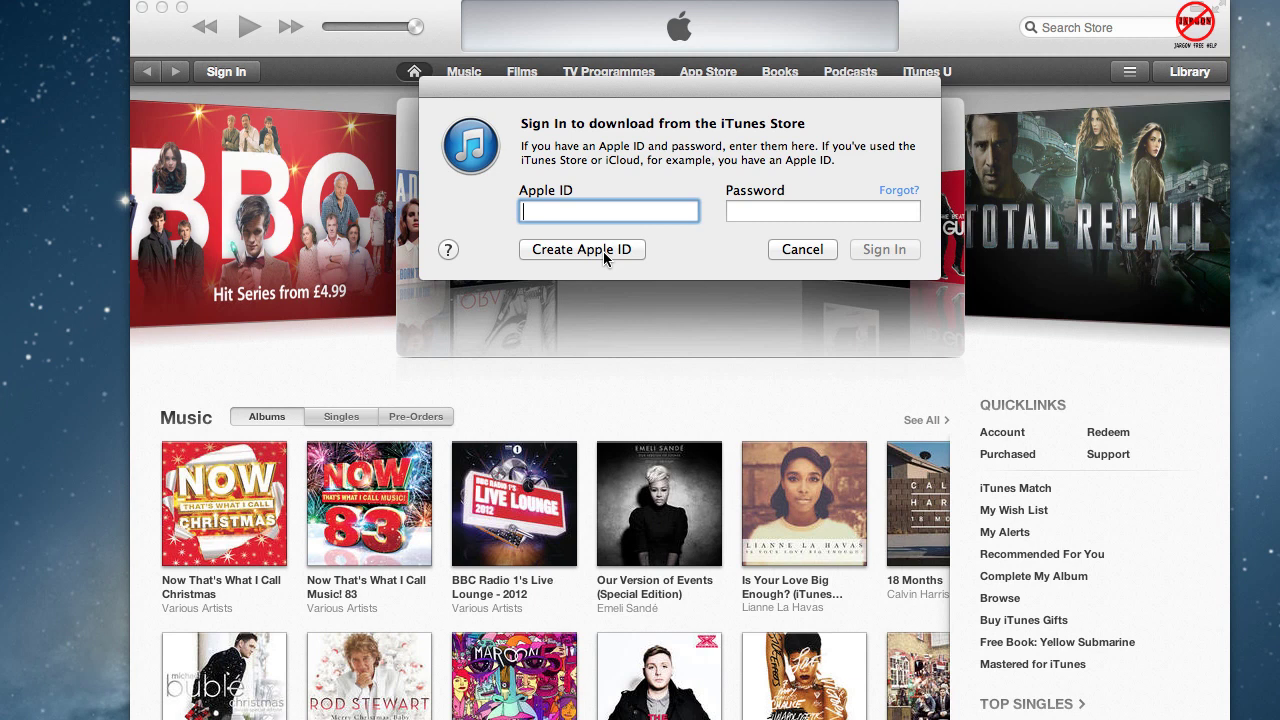
Step: Cancel the sign-in dialog and scroll down to the store home page footer
click(808, 250)
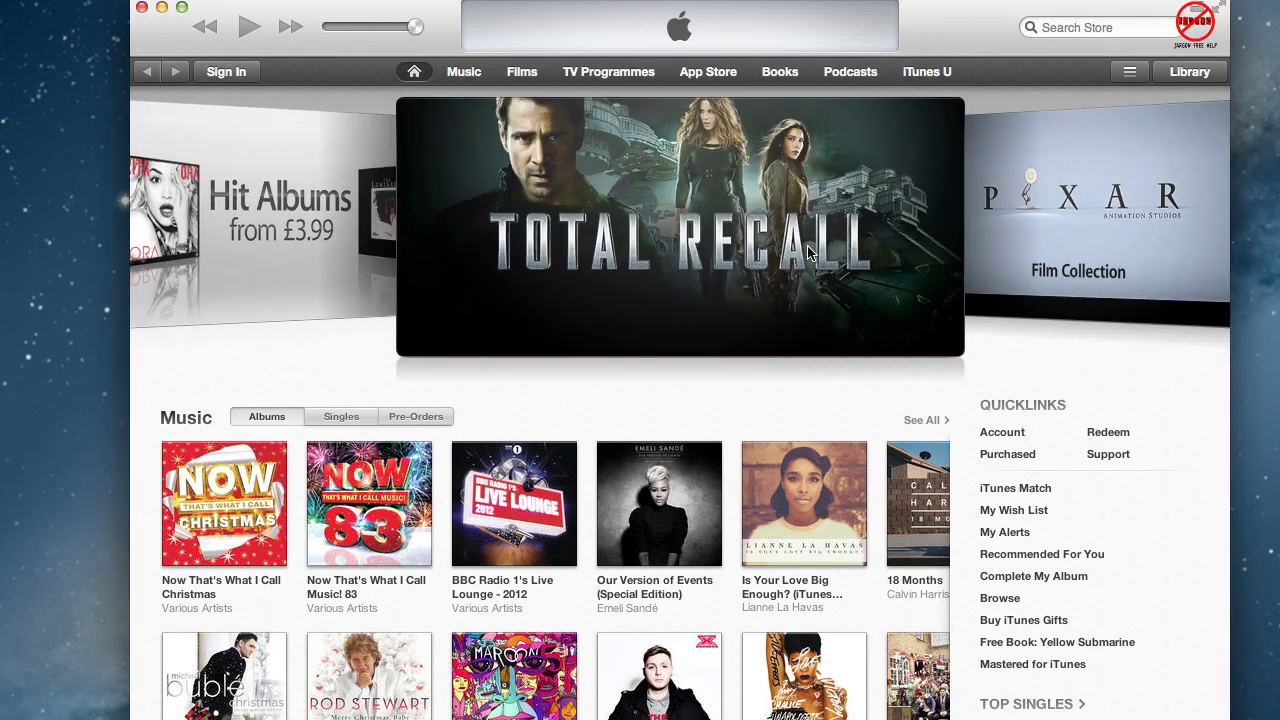
scroll(920, 274, down, 2)
scroll(910, 270, up, 2)
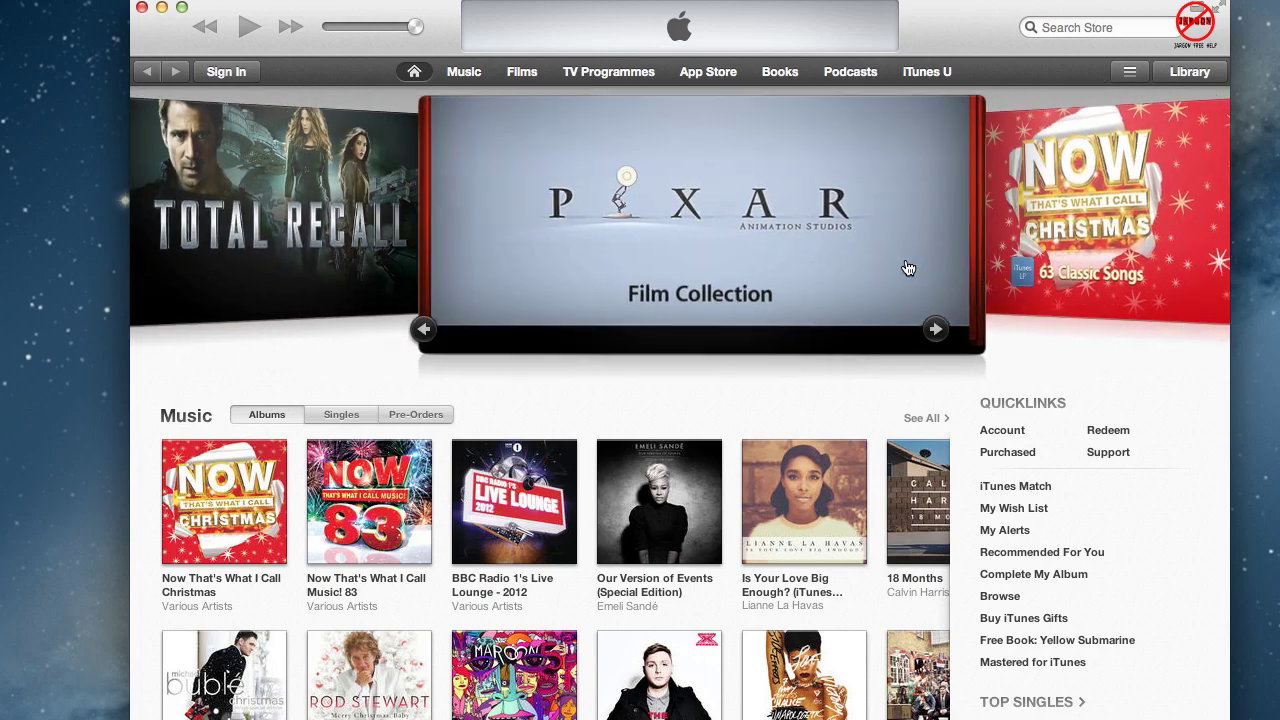
scroll(908, 267, down, 10)
scroll(906, 264, down, 15)
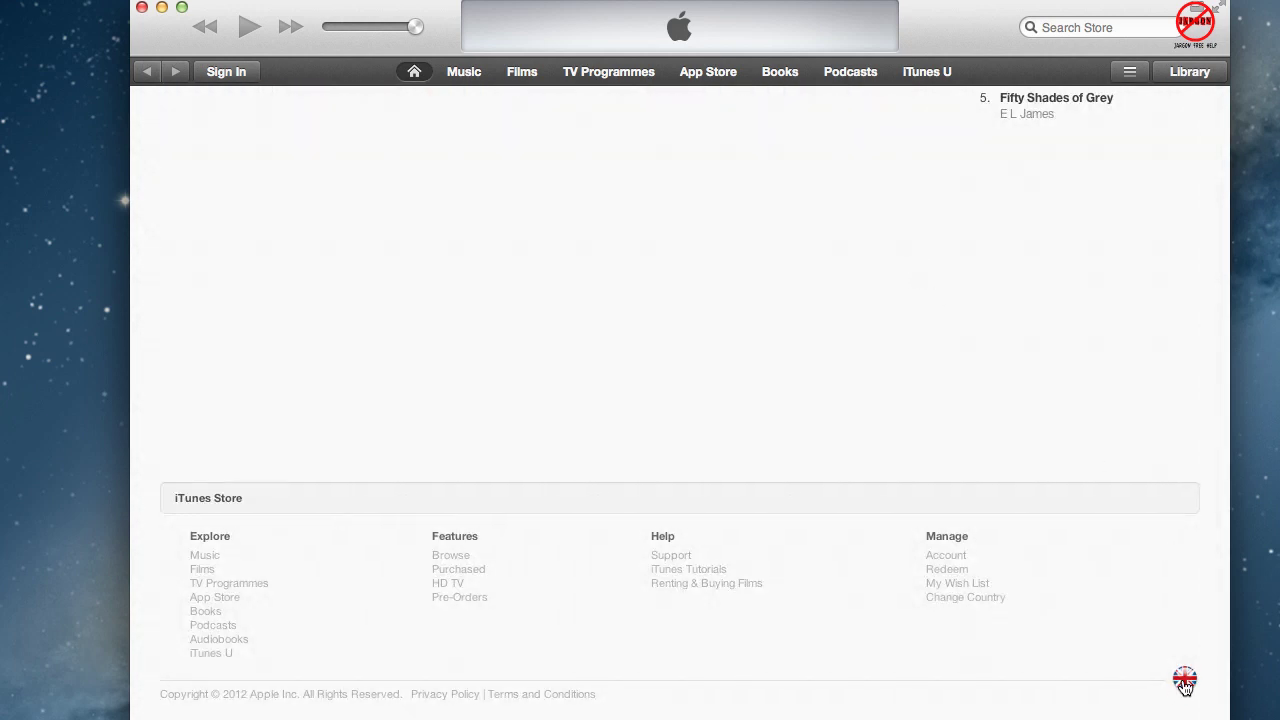
Step: Switch the store country to United Kingdom using the footer's country flag list
click(1184, 681)
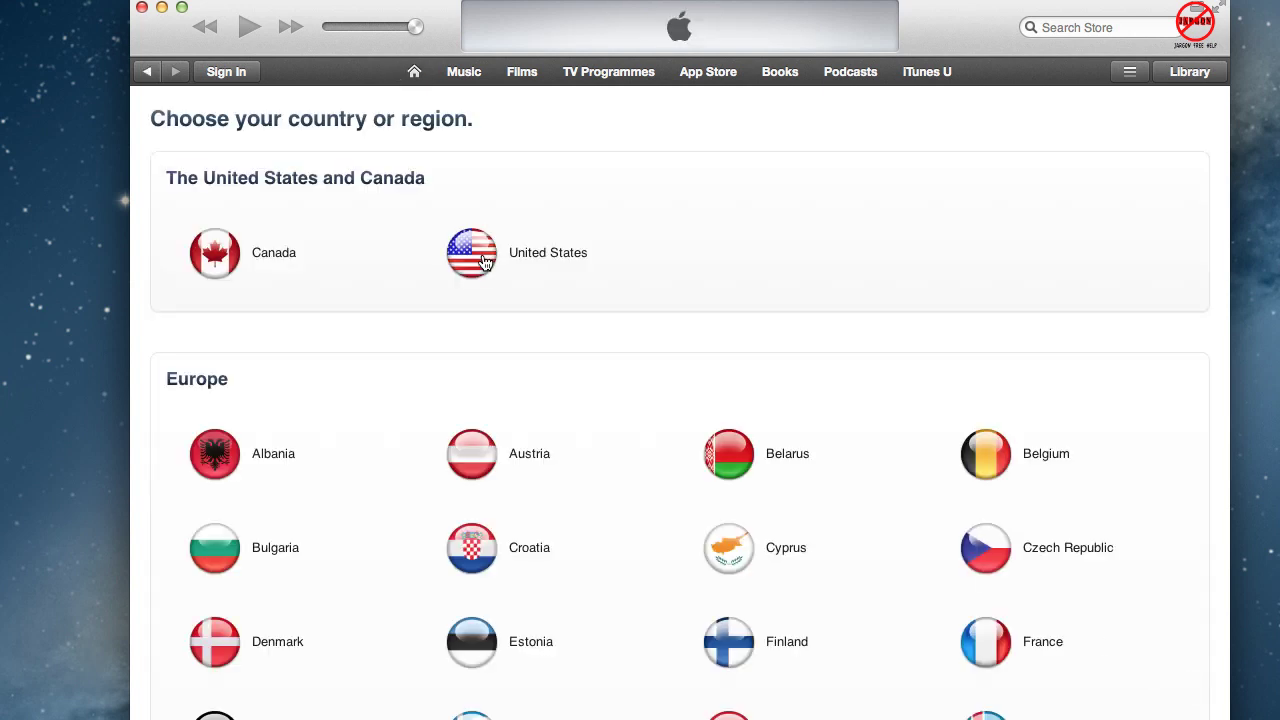
scroll(483, 262, down, 10)
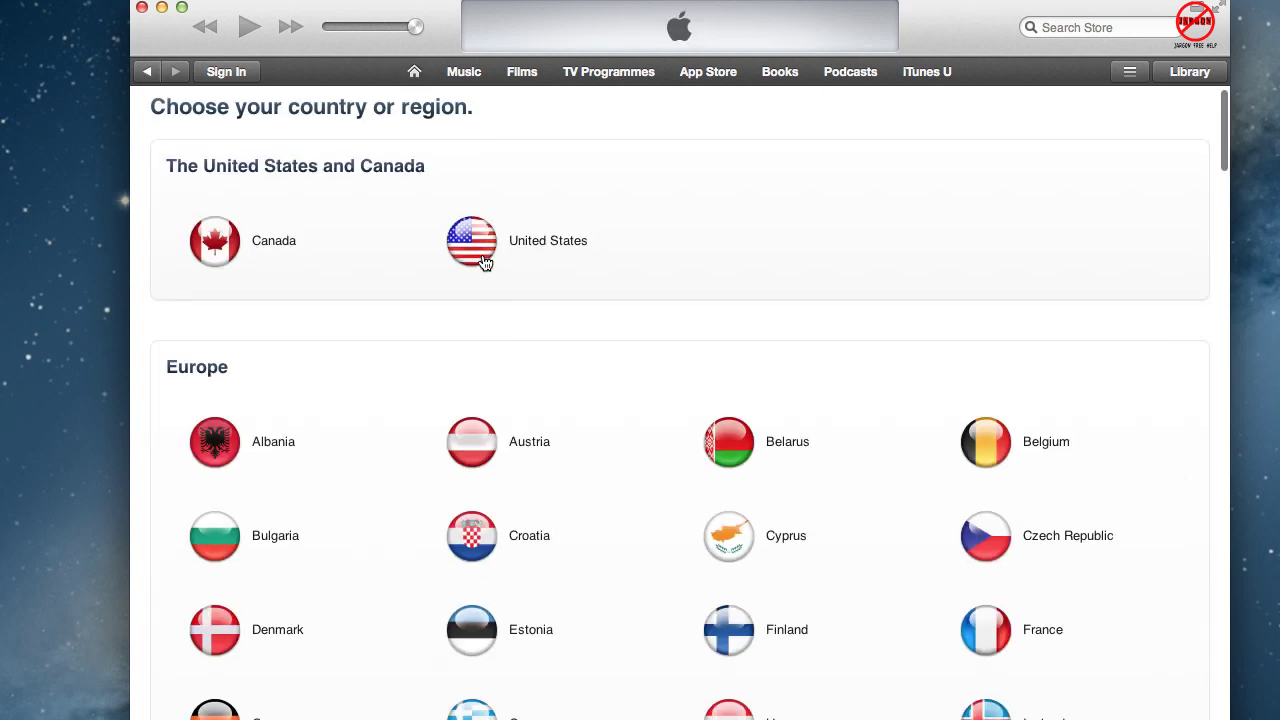
scroll(483, 262, down, 8)
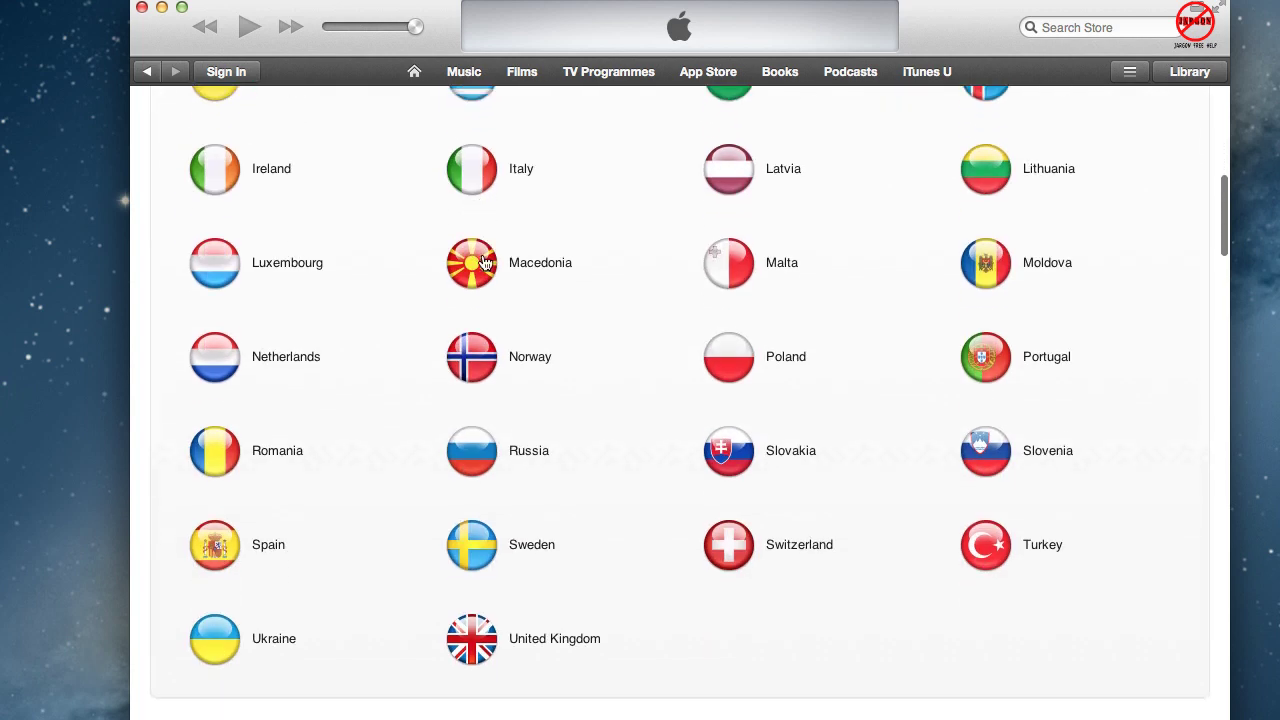
scroll(483, 262, down, 3)
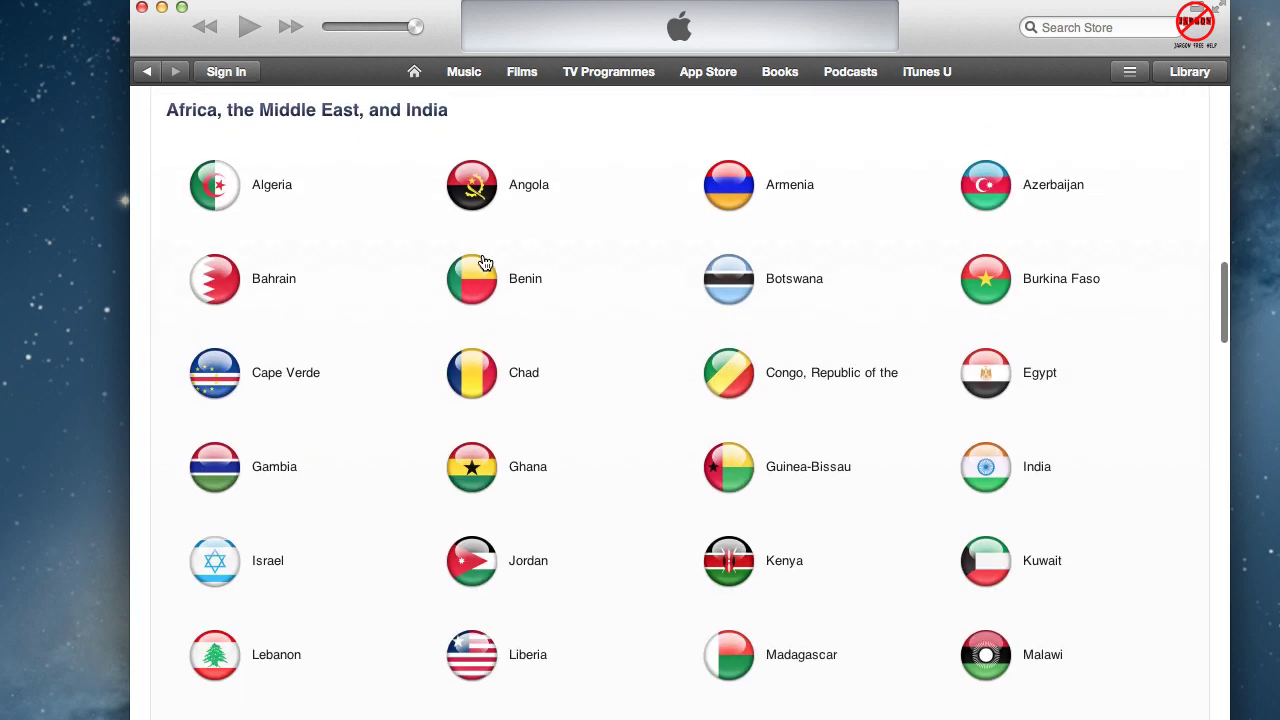
scroll(484, 262, down, 2)
scroll(484, 262, down, 10)
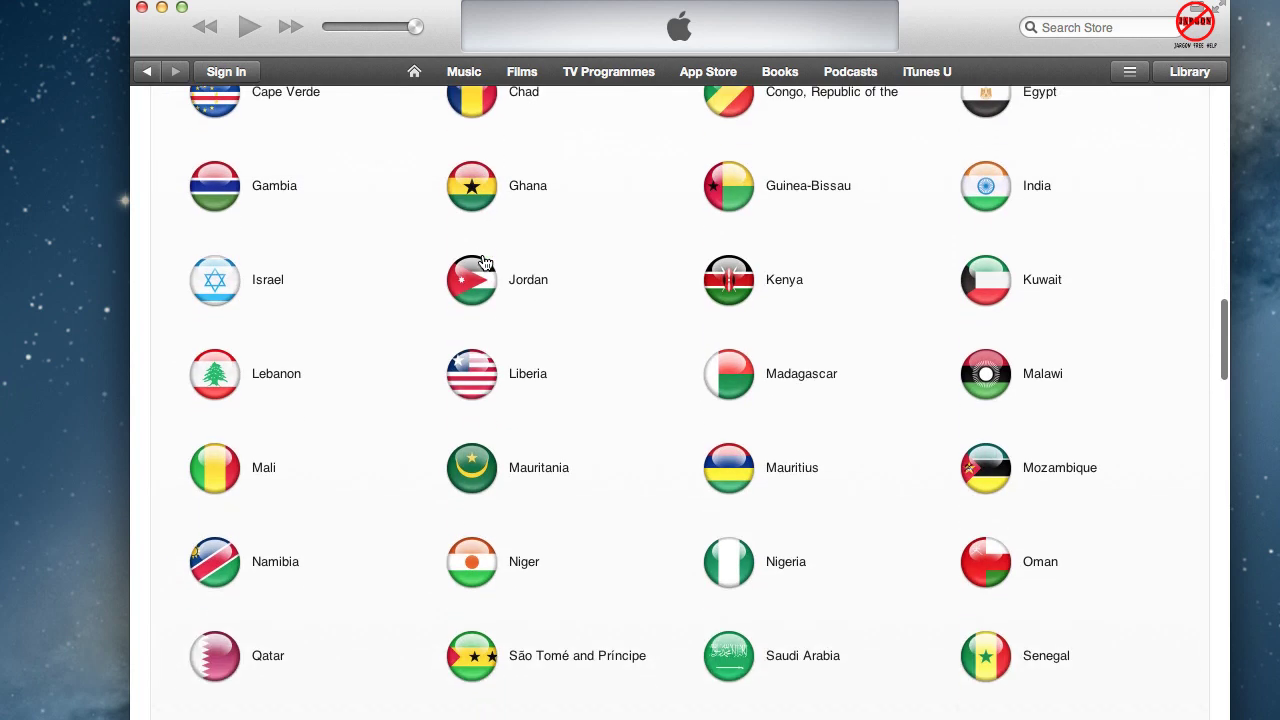
scroll(484, 262, down, 1)
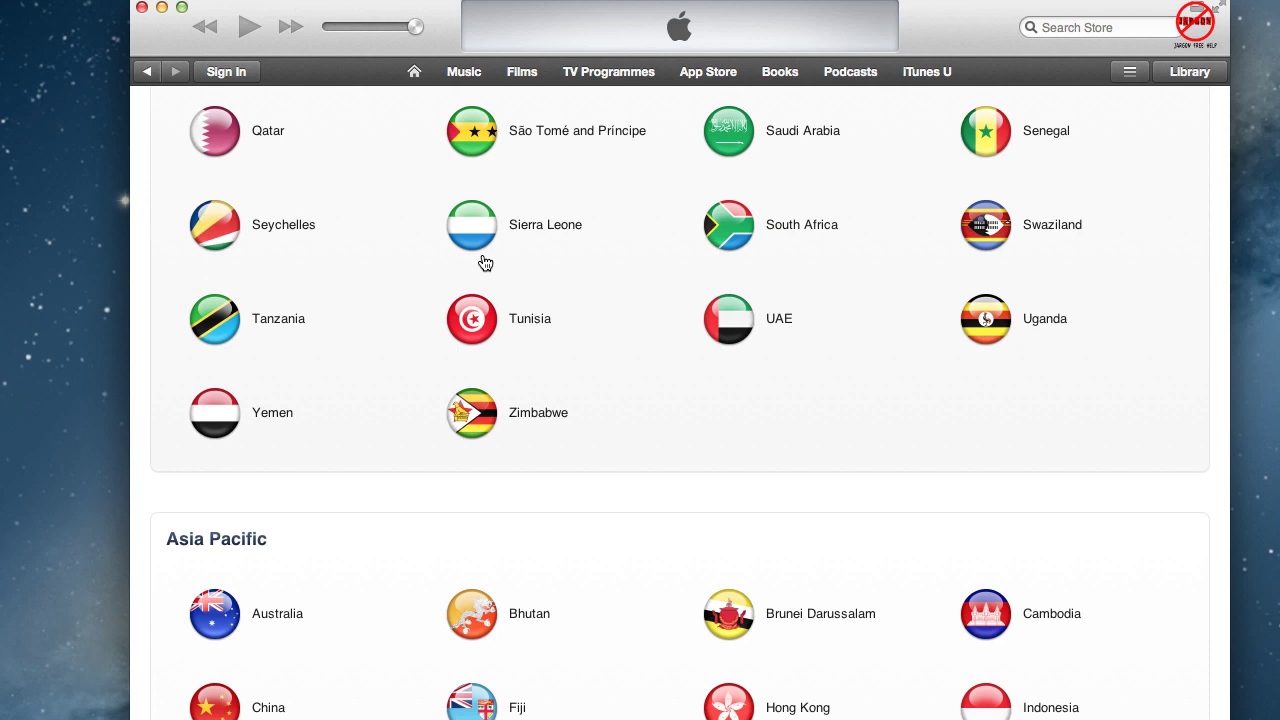
scroll(484, 262, up, 20)
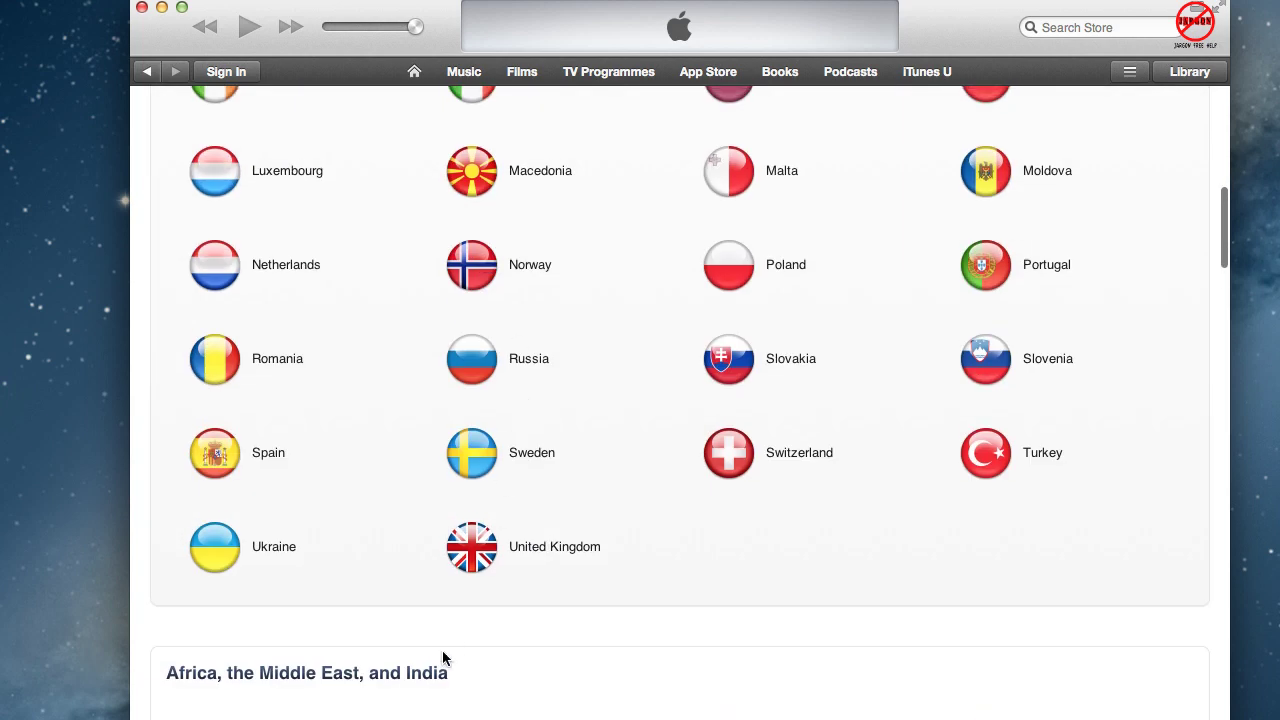
click(481, 543)
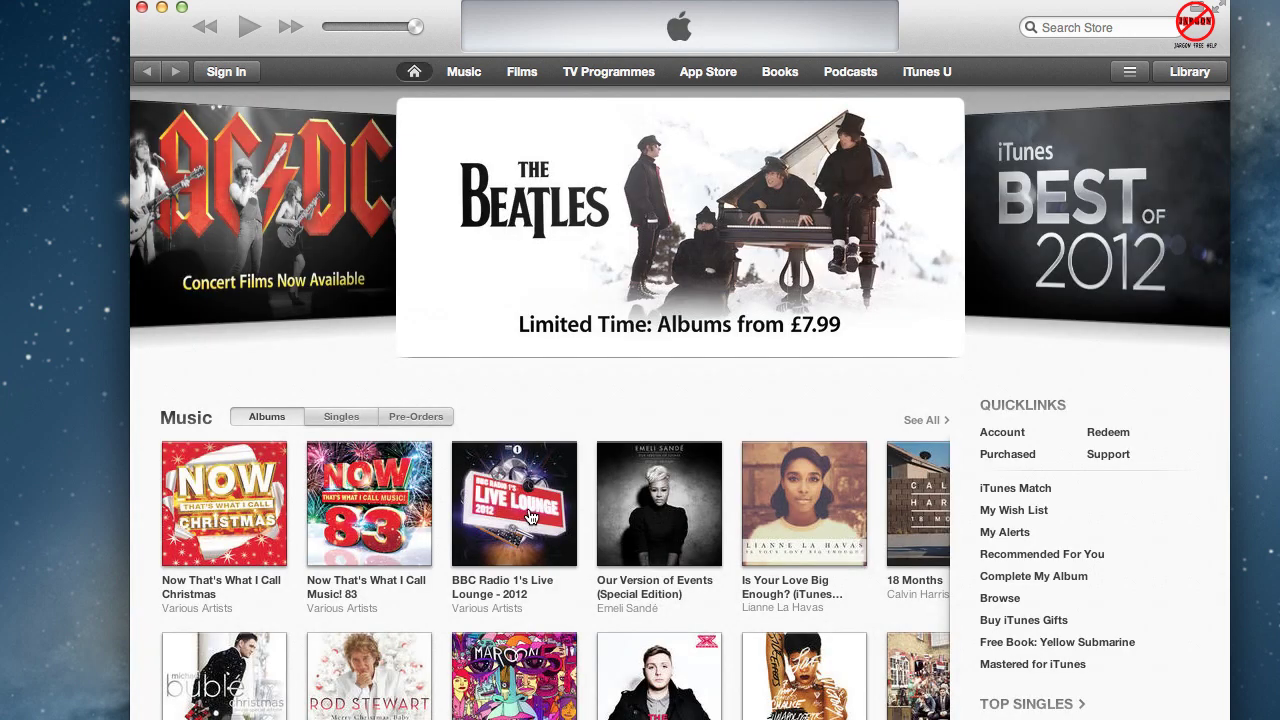
Step: In the App Store section, open Mr. Potato Head Create & Play from New & Noteworthy
click(706, 74)
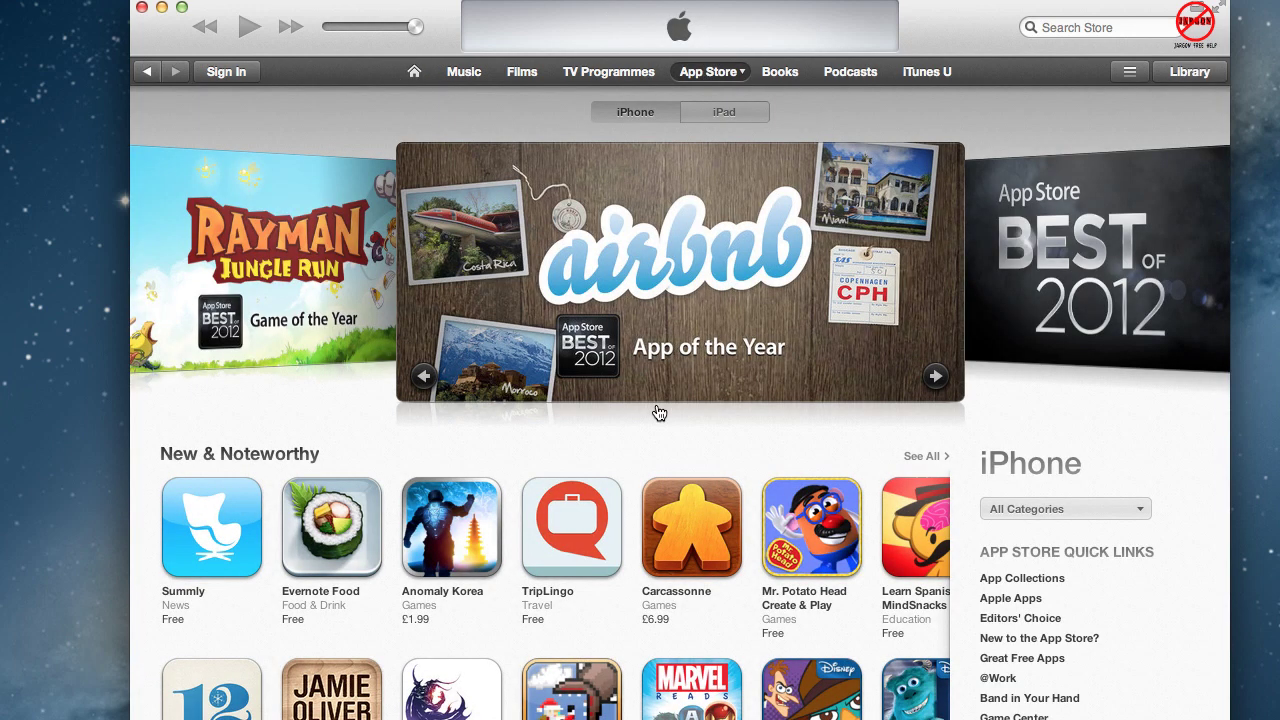
scroll(659, 413, down, 2)
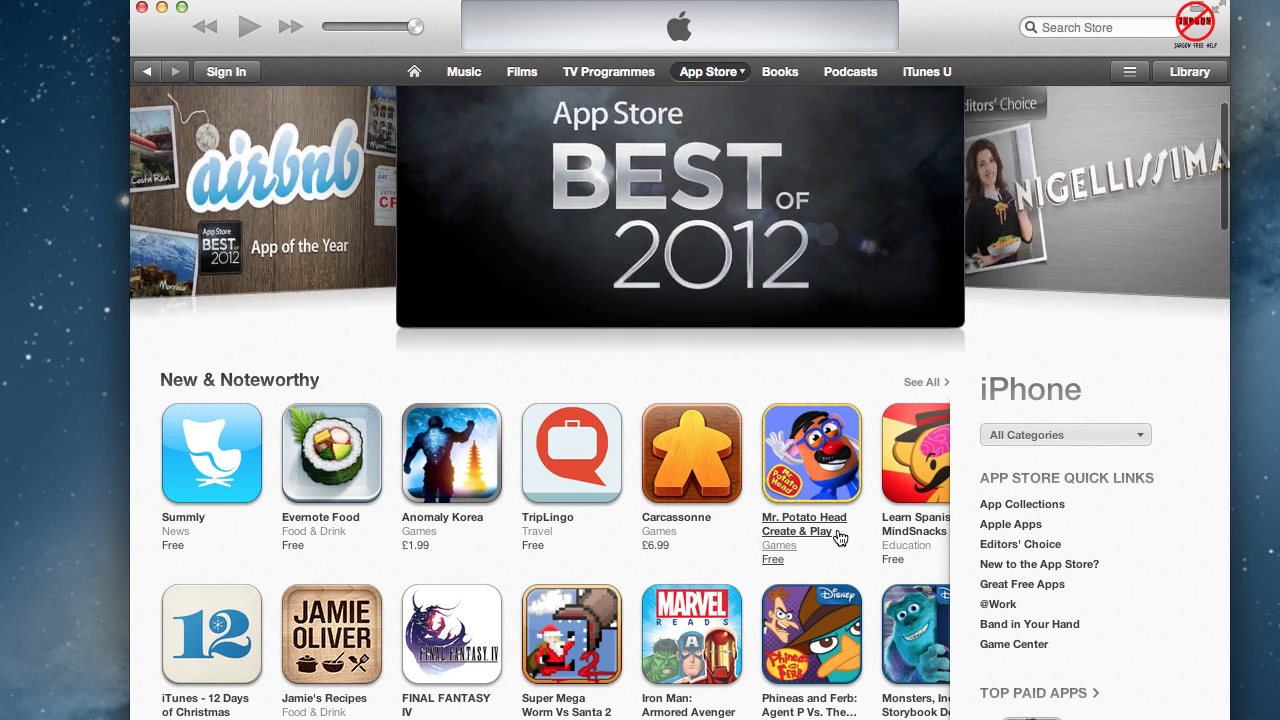
click(826, 461)
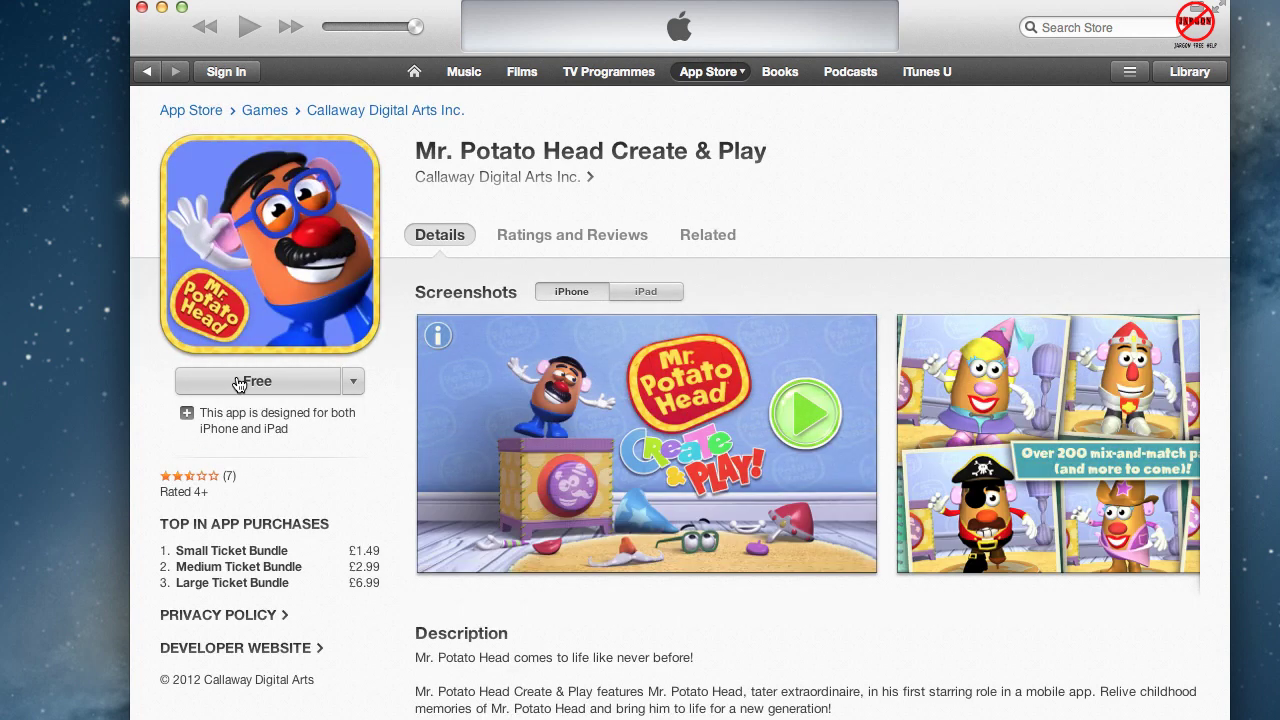
Step: Get the free app, then choose Create Apple ID in the sign-in dialog
click(239, 383)
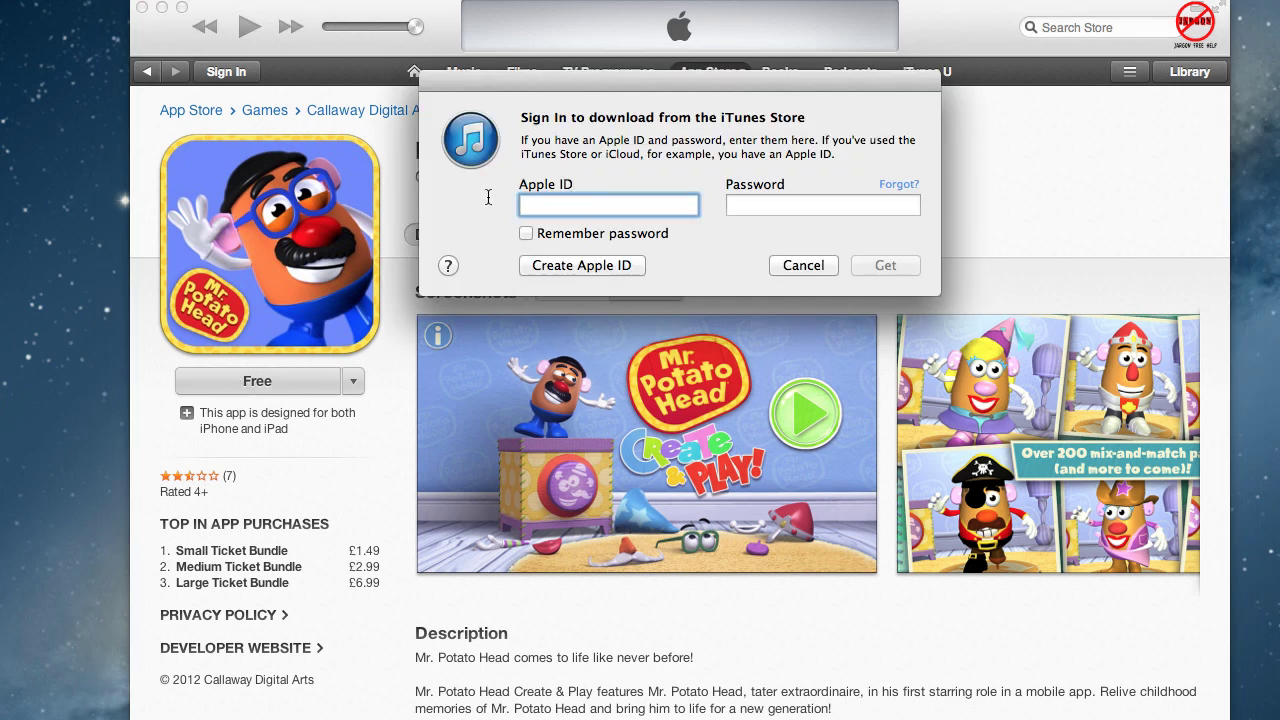
click(593, 266)
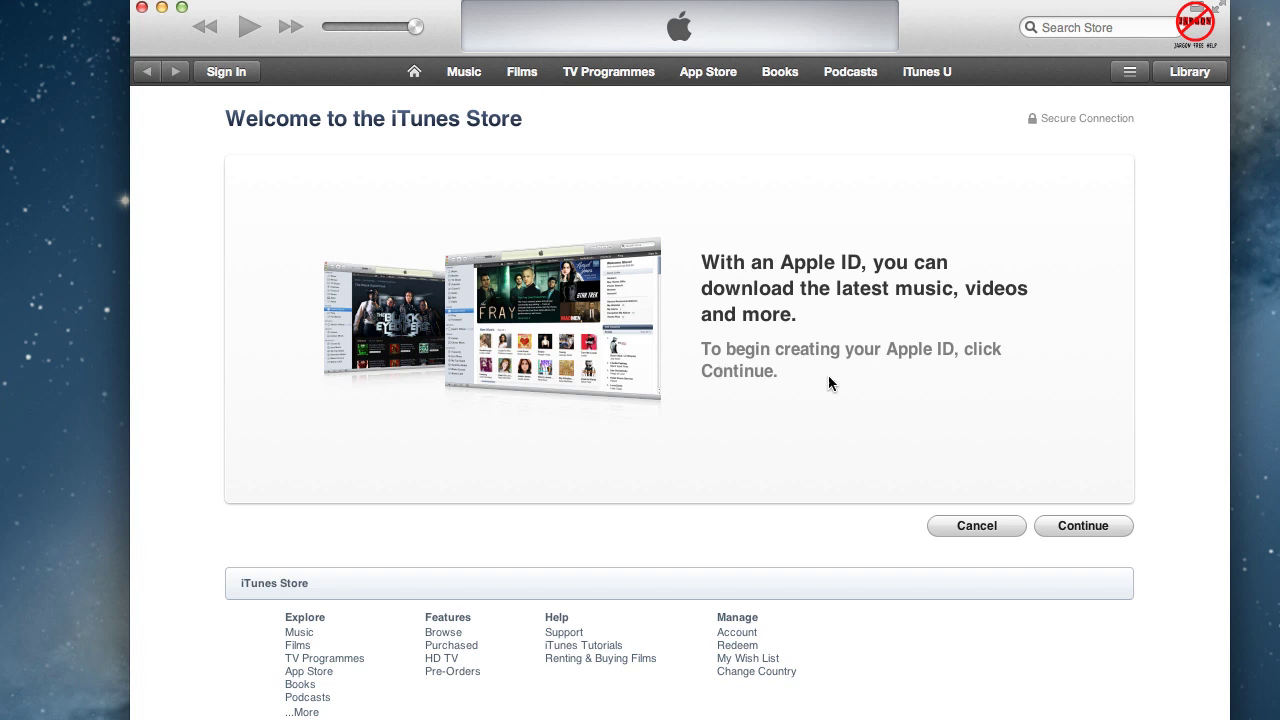
Step: Continue past the welcome page, tick 'I have read and agree' and accept the terms
click(1100, 530)
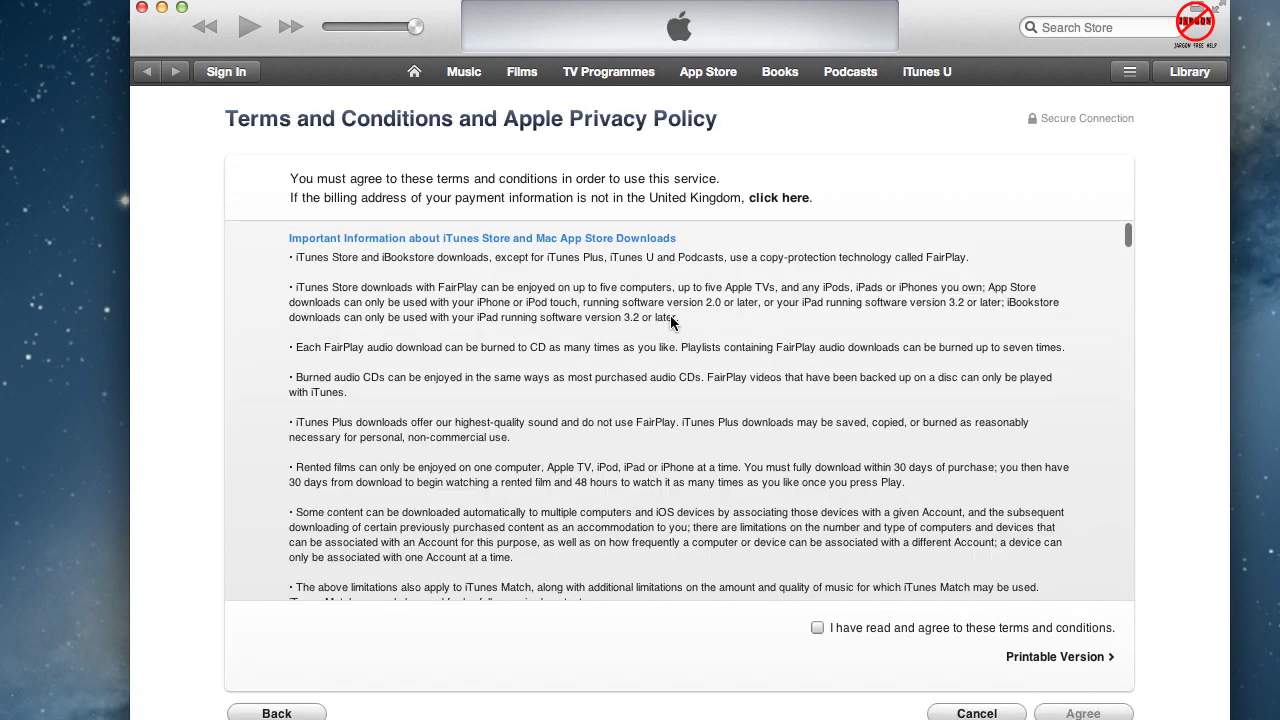
scroll(671, 322, down, 10)
scroll(671, 322, down, 10)
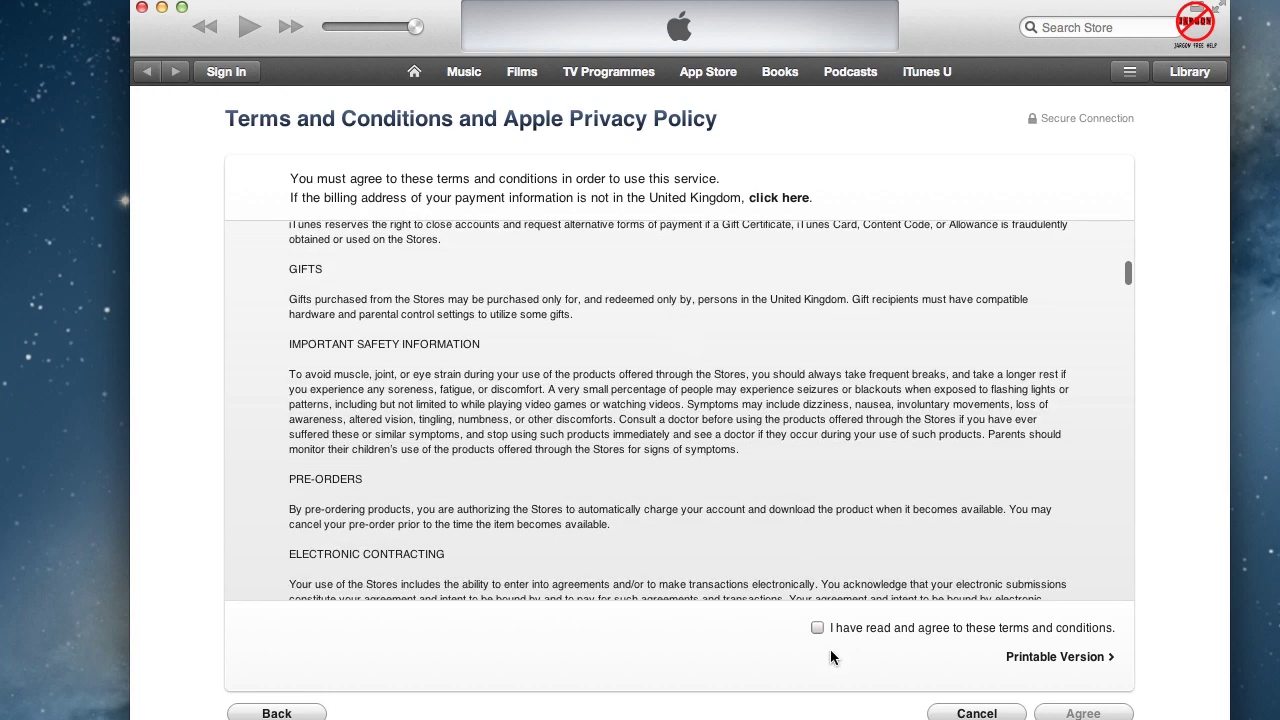
click(817, 628)
click(1104, 714)
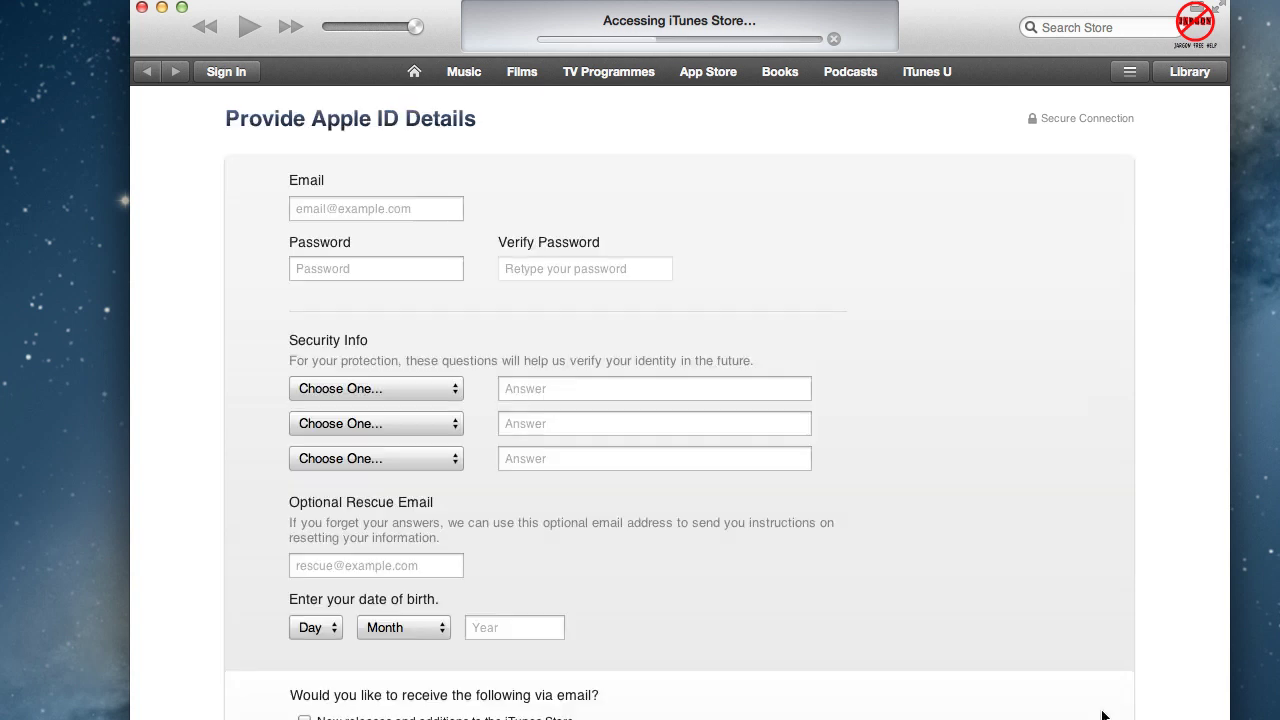
Step: Fill in the Apple ID details form: e-mail, password, security questions and date of birth
click(372, 209)
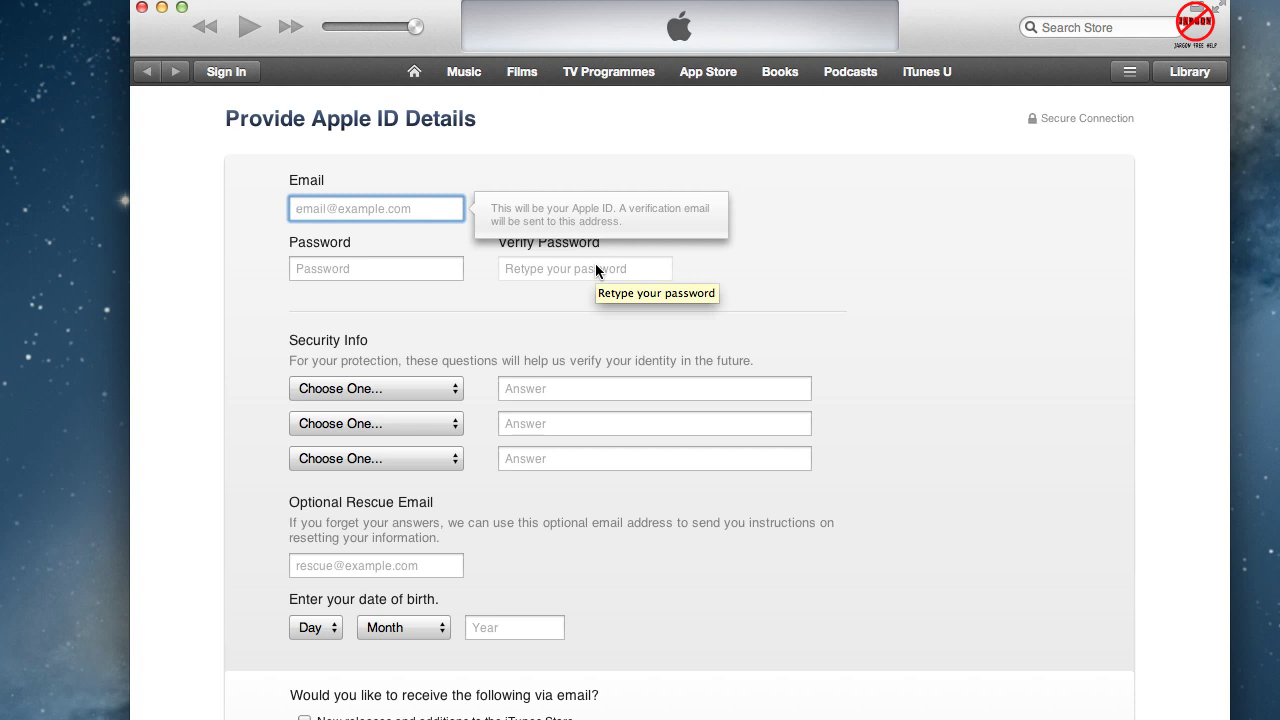
click(436, 395)
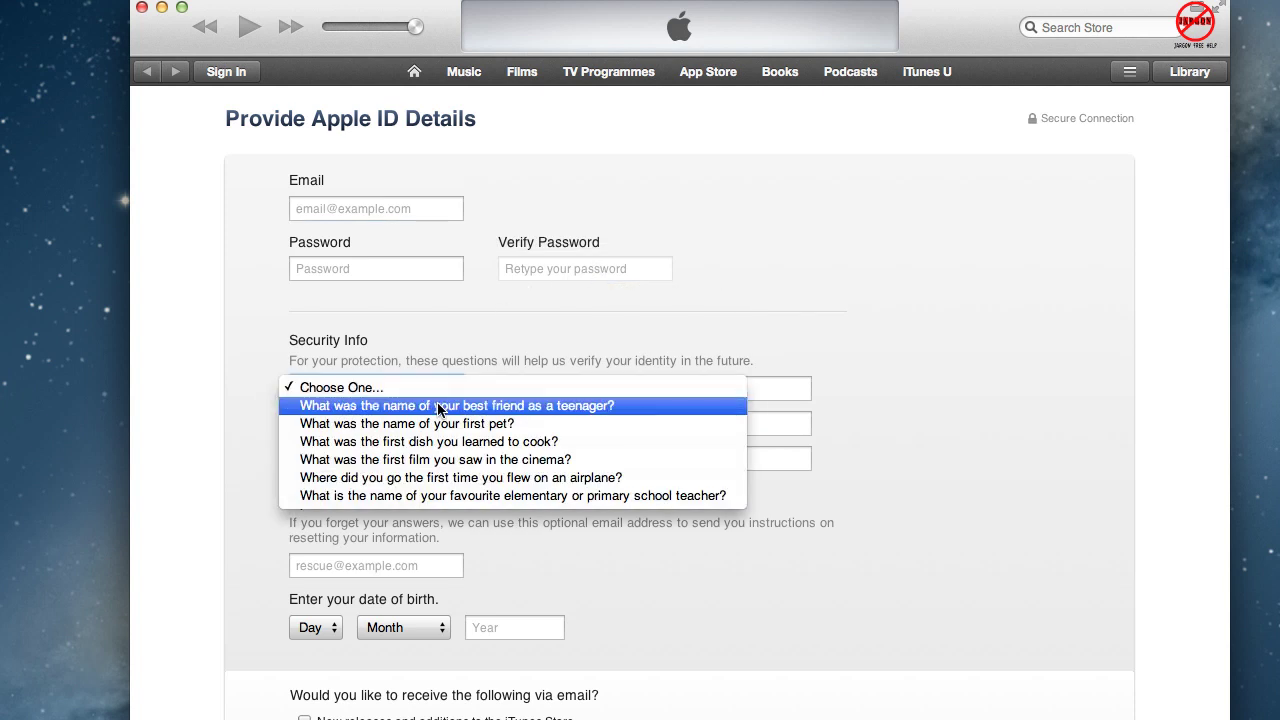
click(440, 345)
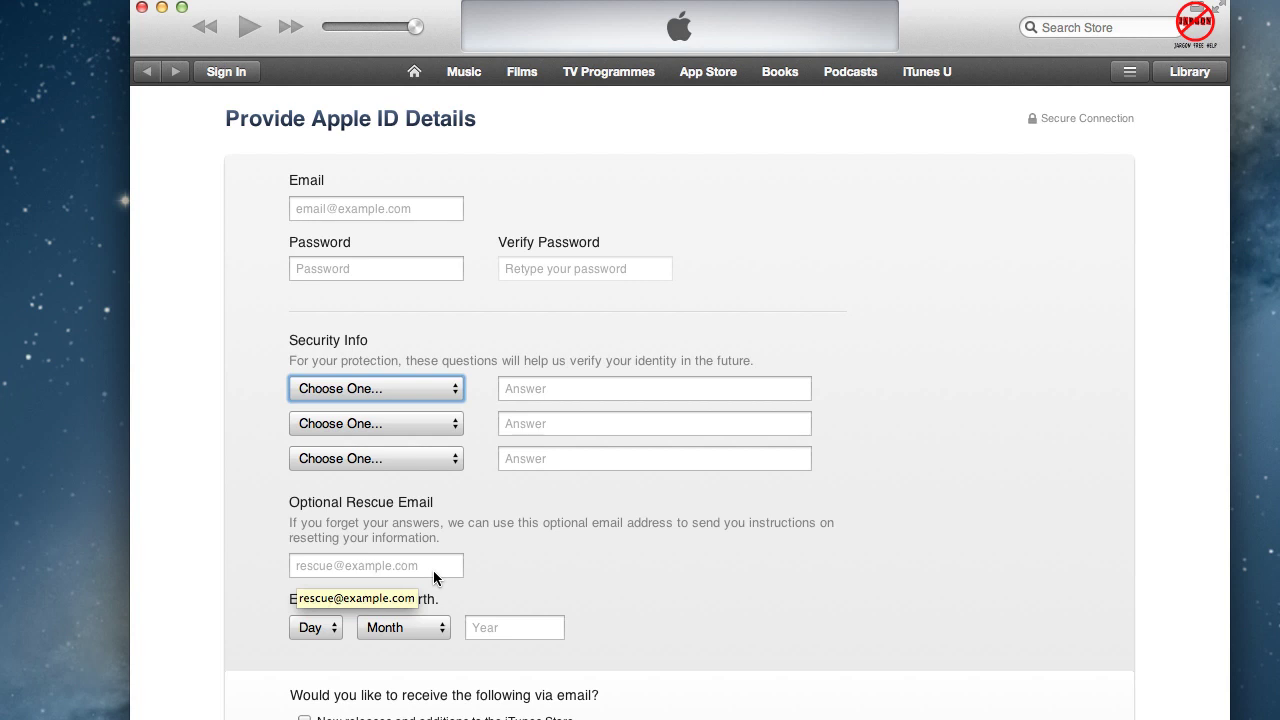
click(300, 208)
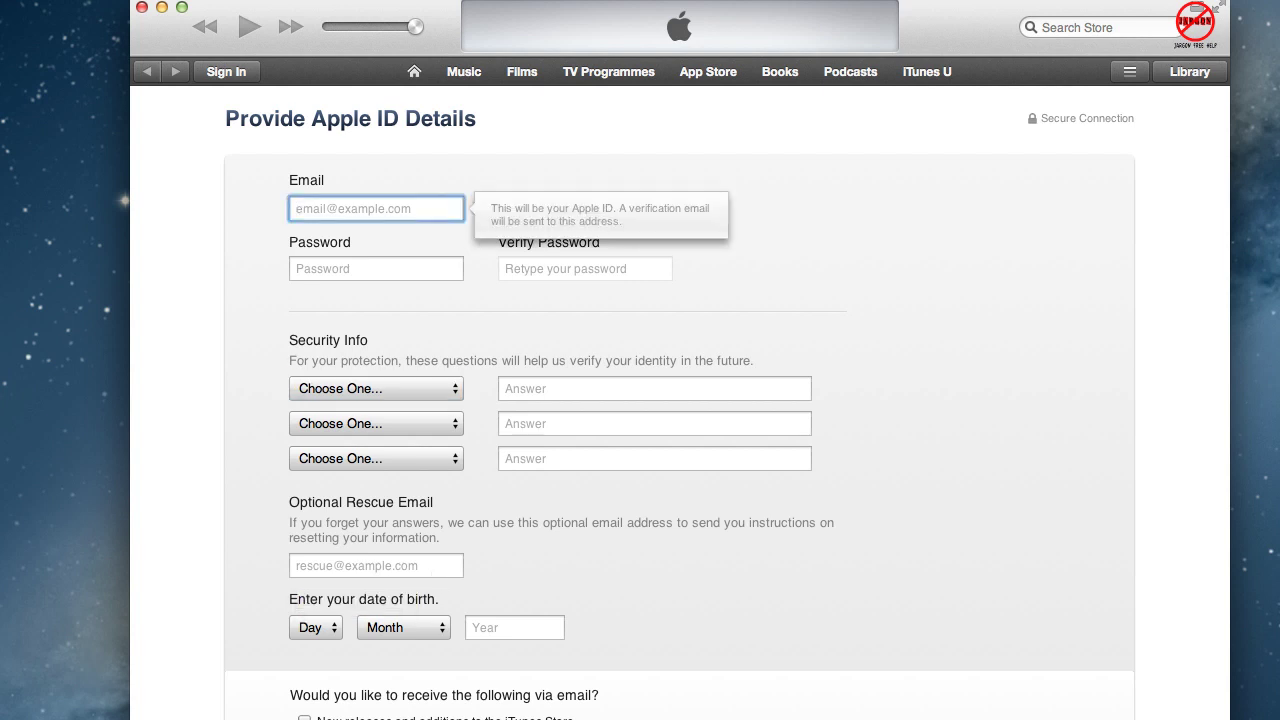
scroll(904, 322, down, 5)
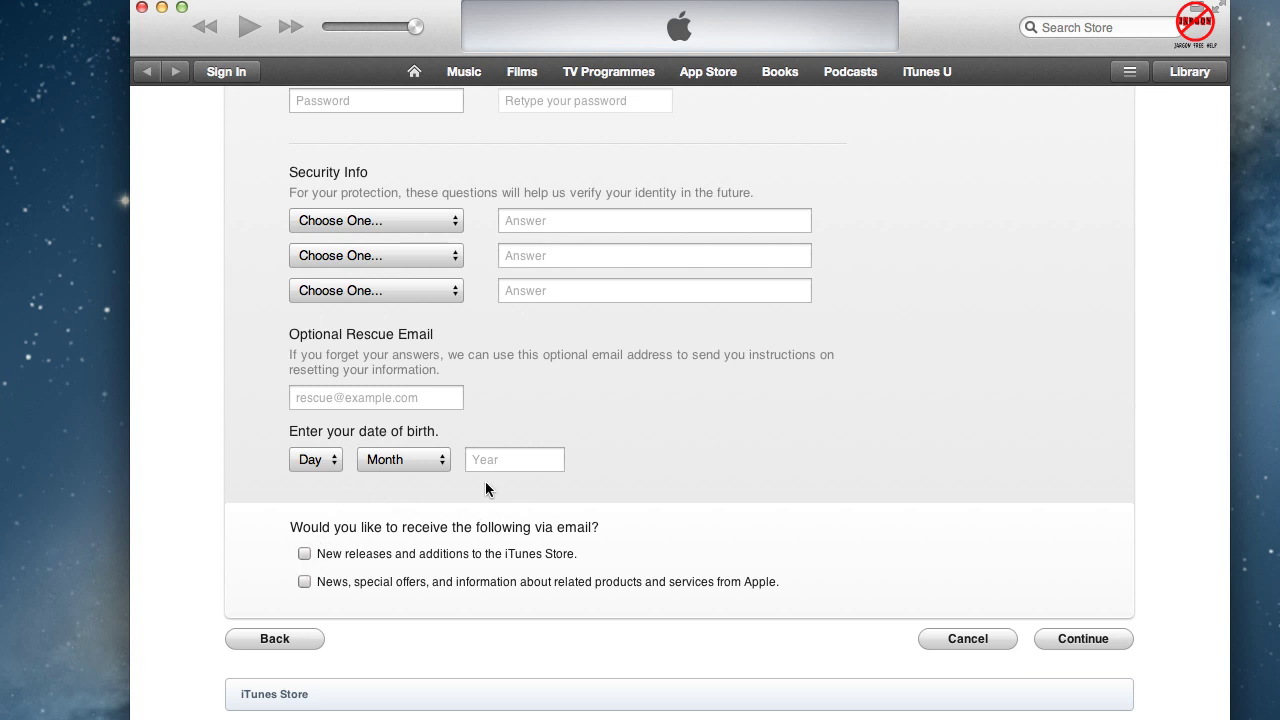
scroll(829, 520, up, 5)
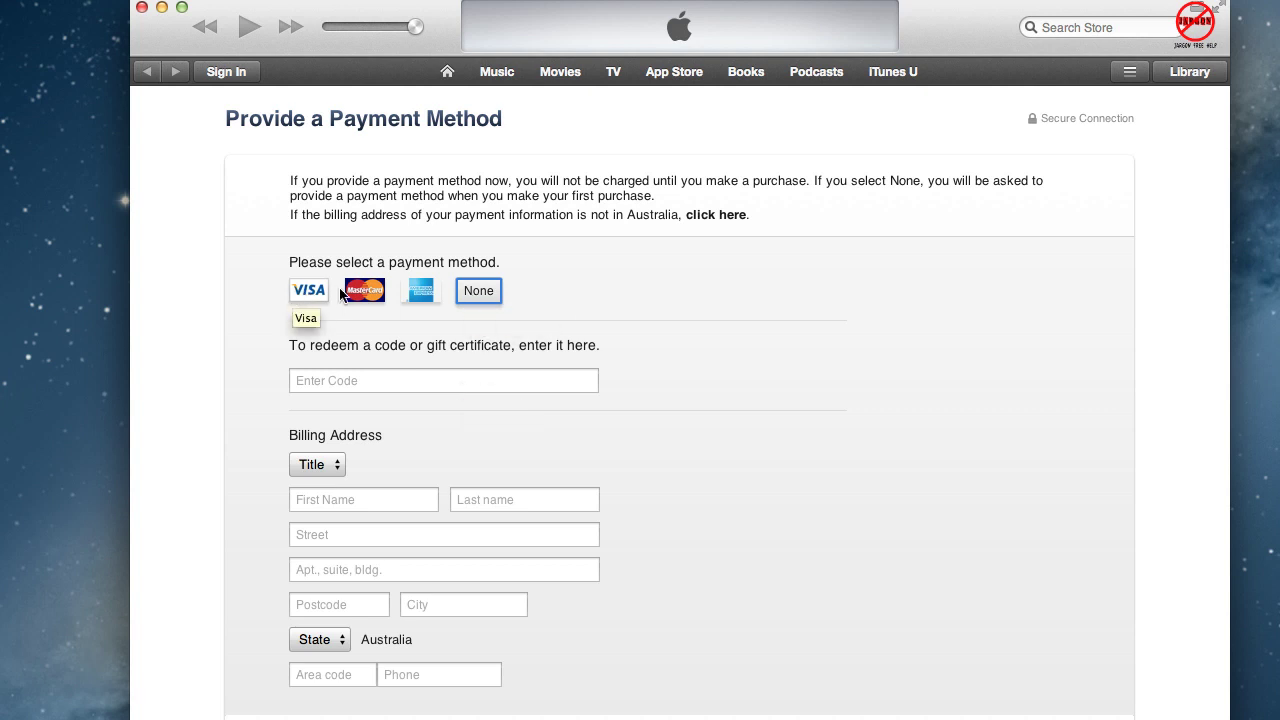
Step: Choose None as the payment method and submit the form with Create Apple ID
click(478, 292)
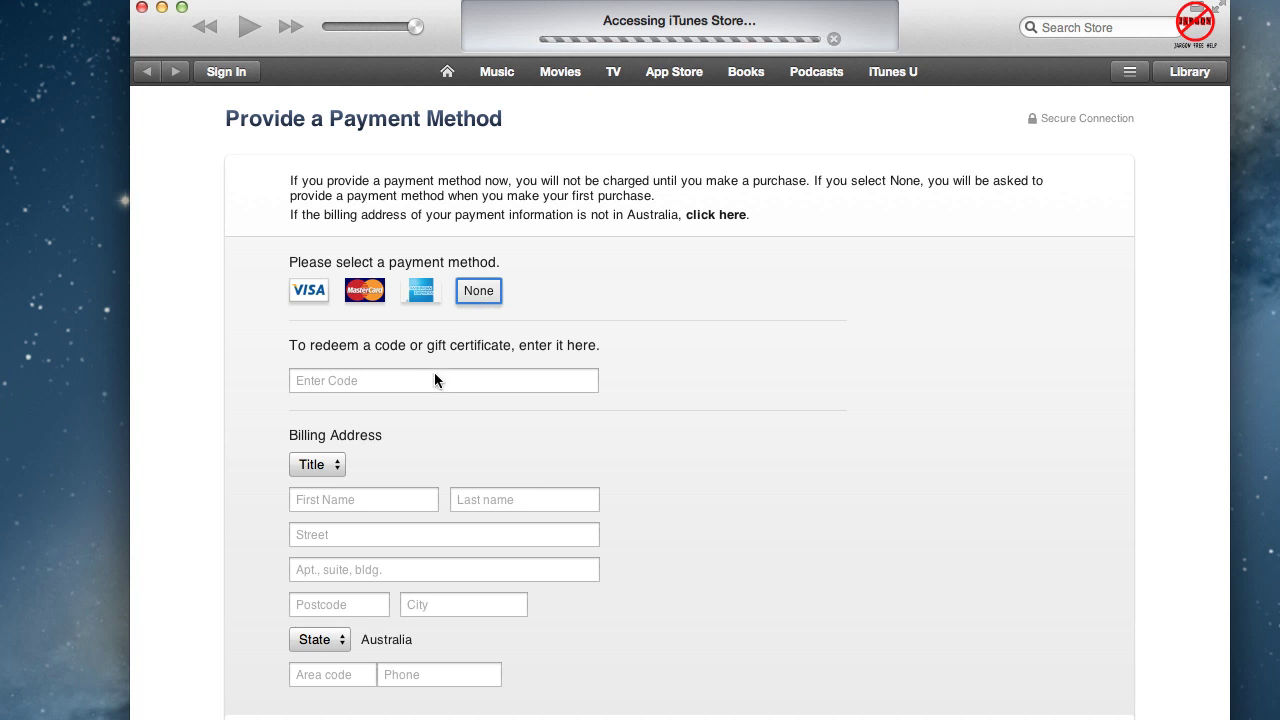
scroll(341, 402, down, 3)
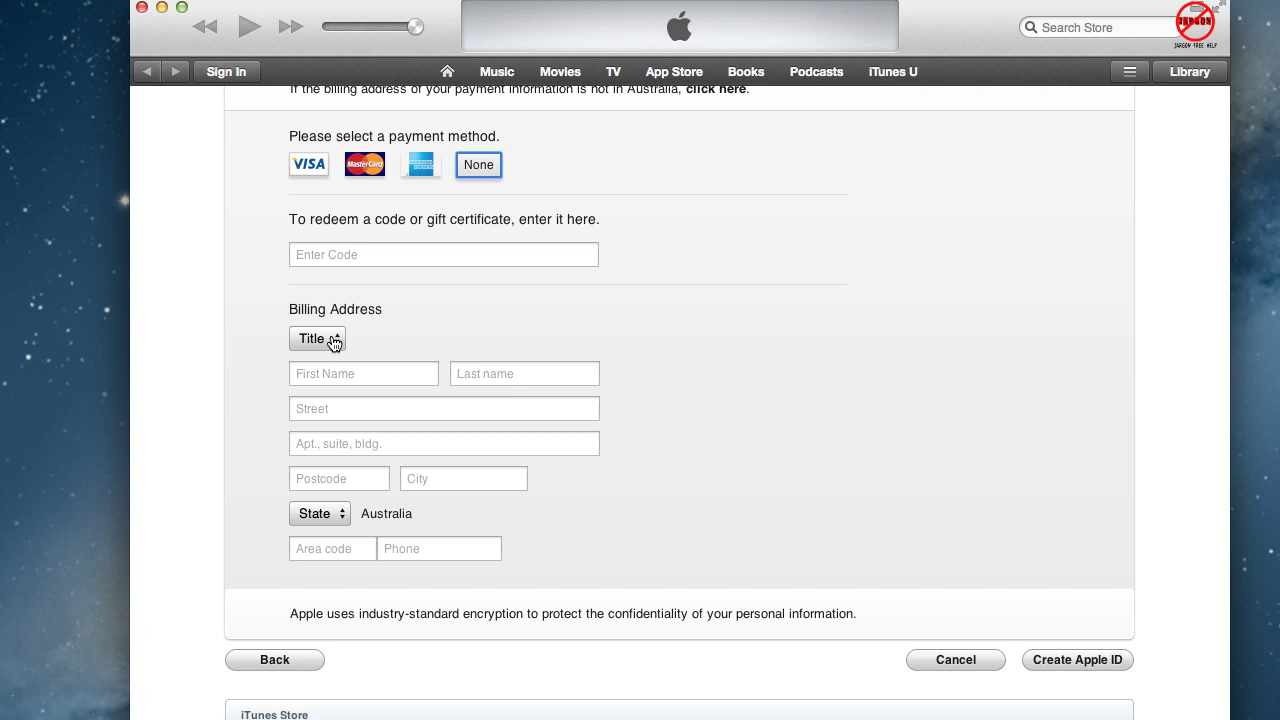
click(1073, 661)
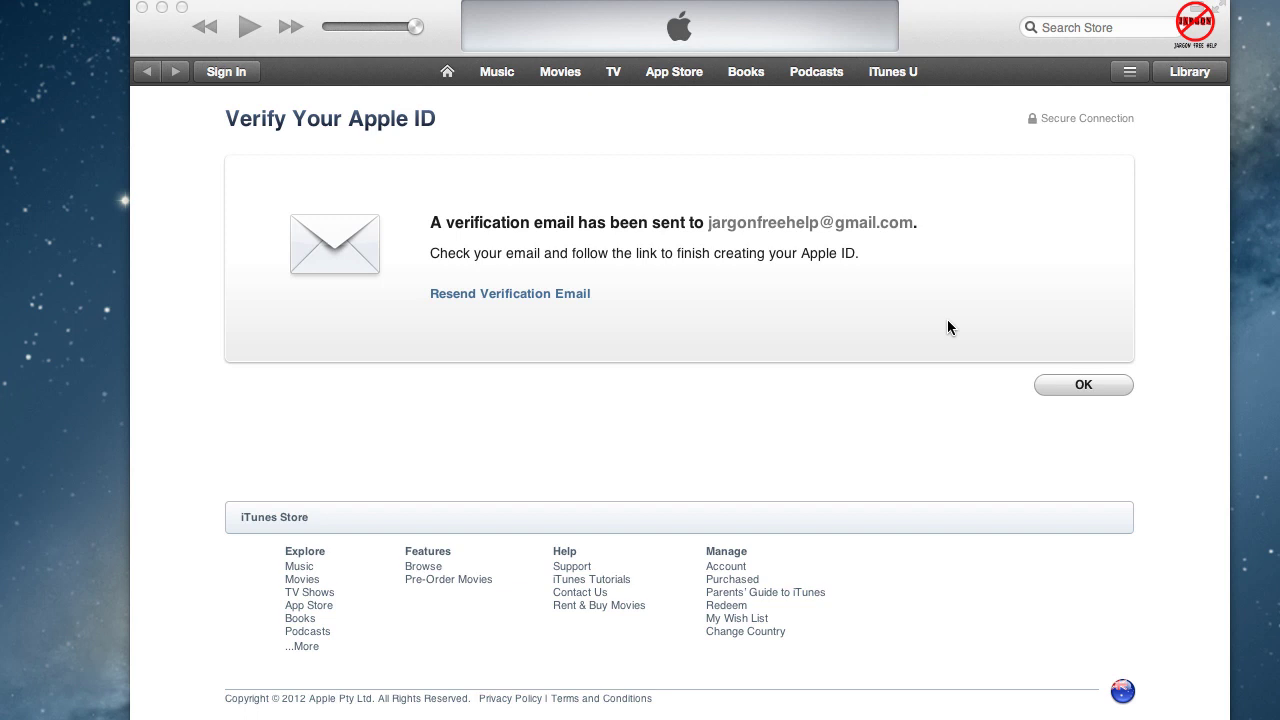
Step: Acknowledge the Verify Your Apple ID e-mail notice with OK
click(1088, 389)
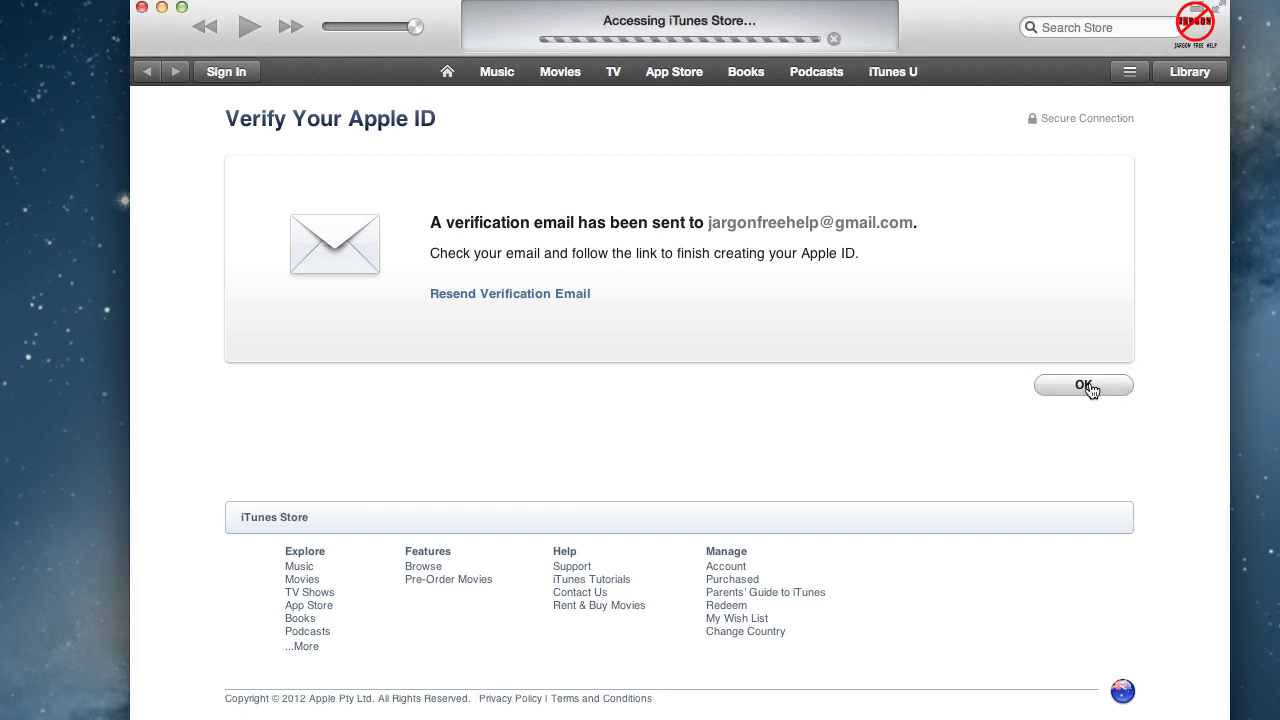